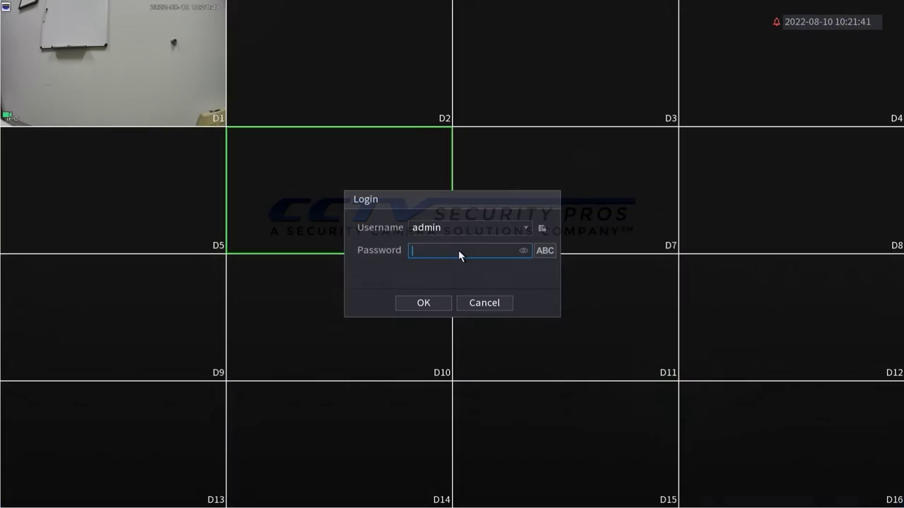
Step: Try to log in to the recorder as admin by entering the account password in lowercase
left_click(459, 249)
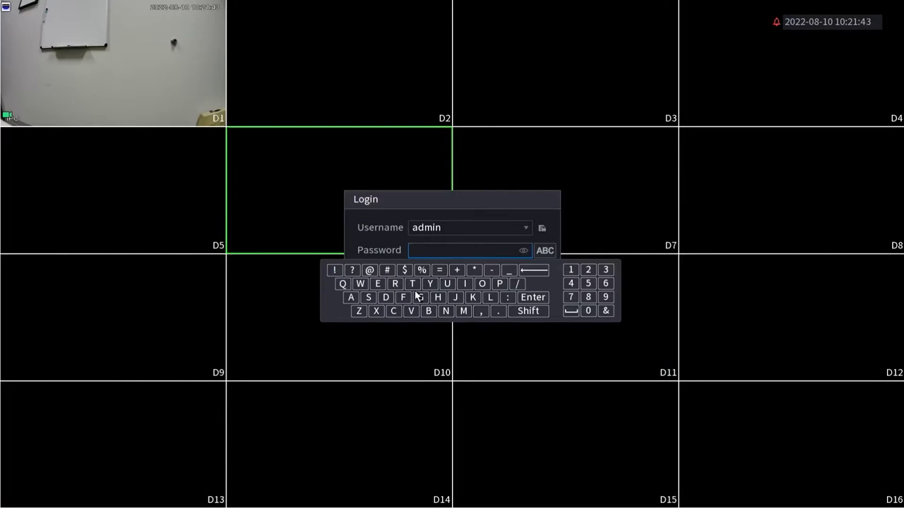
left_click(522, 301)
left_click(464, 247)
left_click(523, 311)
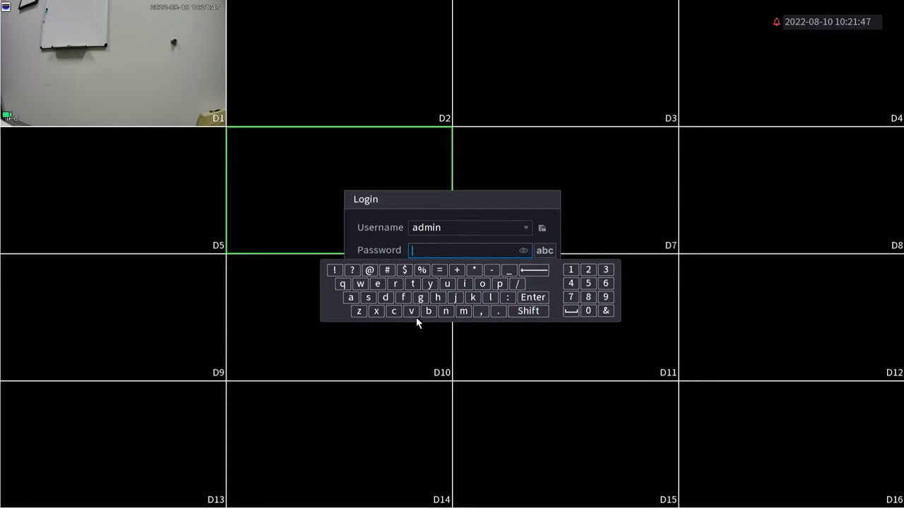
left_click(413, 284)
left_click(418, 290)
left_click(367, 297)
left_click(415, 288)
left_click(530, 296)
left_click(436, 303)
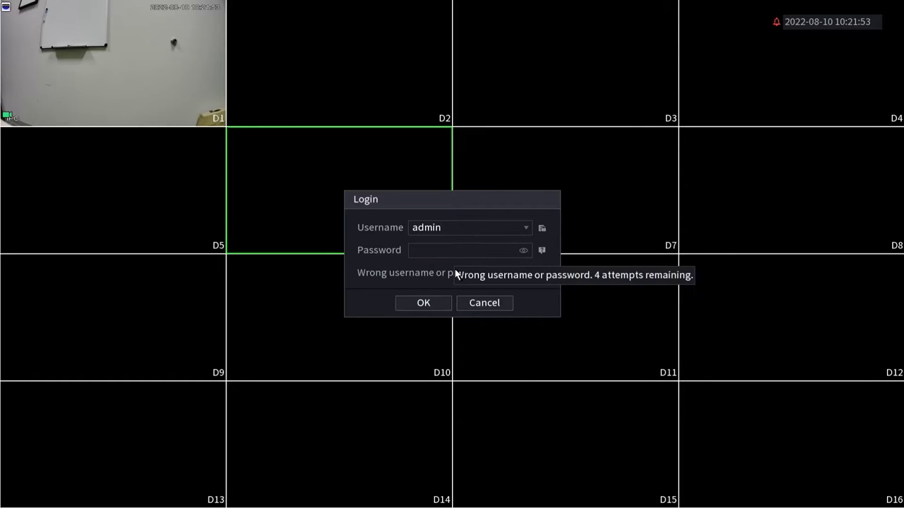
Step: Retry the admin login by entering another account password
left_click(447, 252)
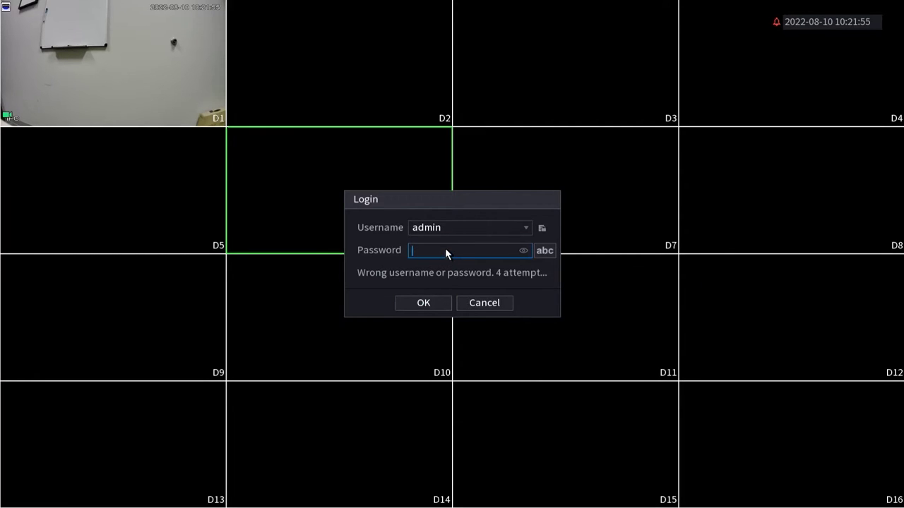
left_click(412, 284)
left_click(377, 283)
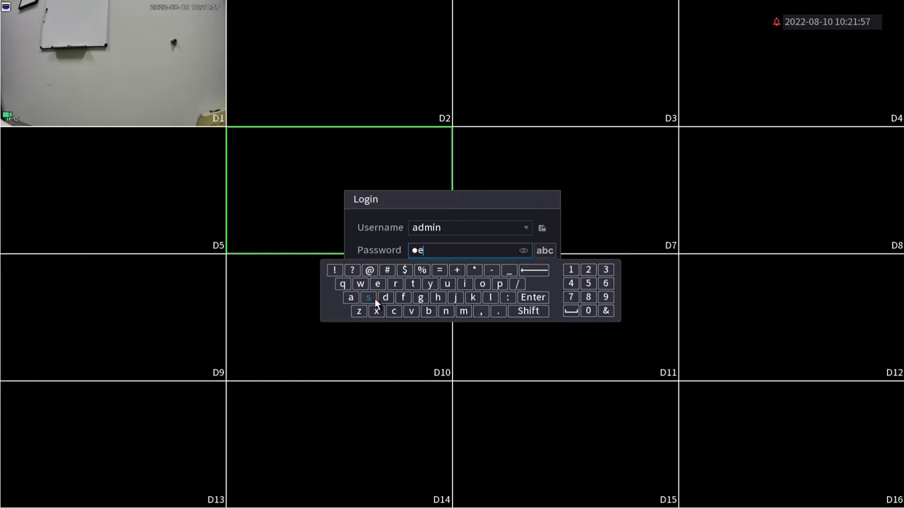
left_click(367, 297)
left_click(412, 283)
left_click(388, 271)
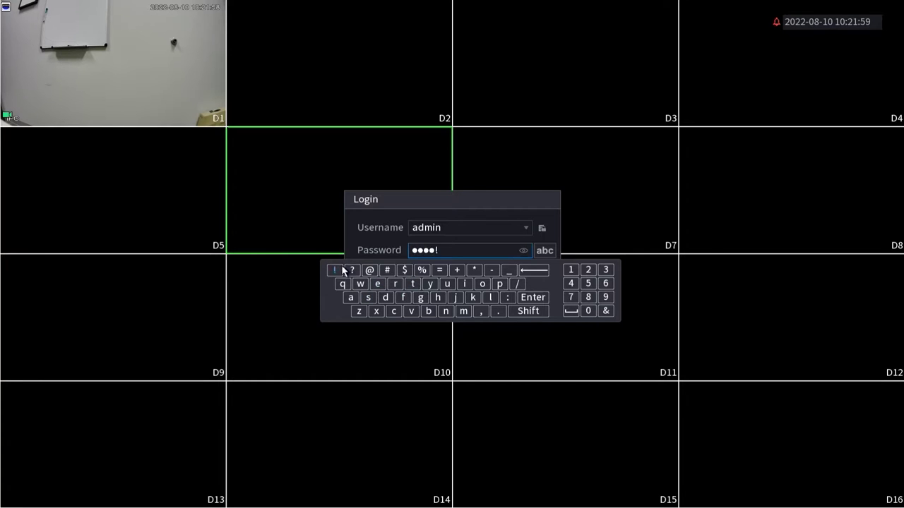
left_click(522, 297)
left_click(427, 302)
Step: Try the admin login a third time with a different account password
left_click(427, 256)
left_click(460, 283)
left_click(343, 284)
left_click(380, 283)
left_click(394, 281)
left_click(414, 282)
left_click(430, 283)
left_click(531, 297)
left_click(432, 303)
Step: Try the admin login a fourth time with a password made of special characters
left_click(449, 253)
left_click(352, 270)
left_click(368, 270)
left_click(387, 270)
left_click(404, 270)
left_click(421, 270)
left_click(523, 298)
left_click(437, 307)
Step: Make a fifth attempt at the admin login by entering the account password
left_click(458, 253)
right_click(394, 306)
left_click(422, 252)
left_click(408, 270)
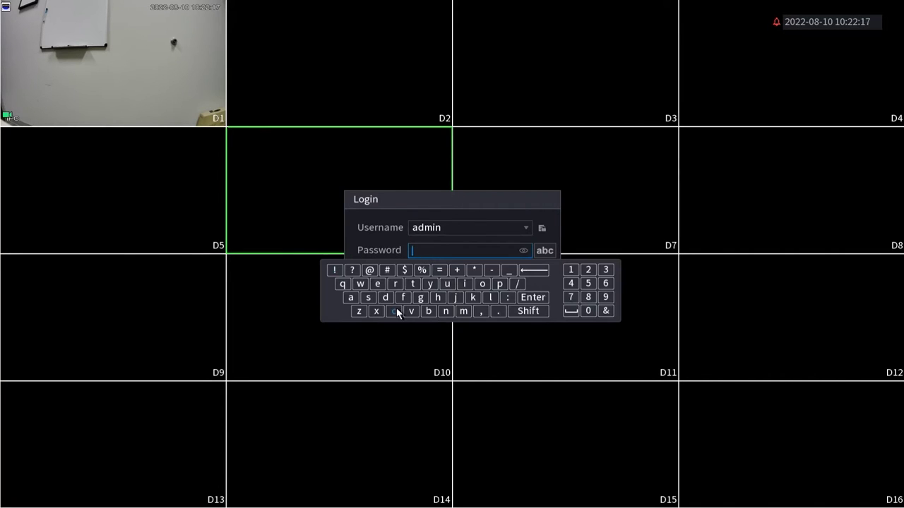
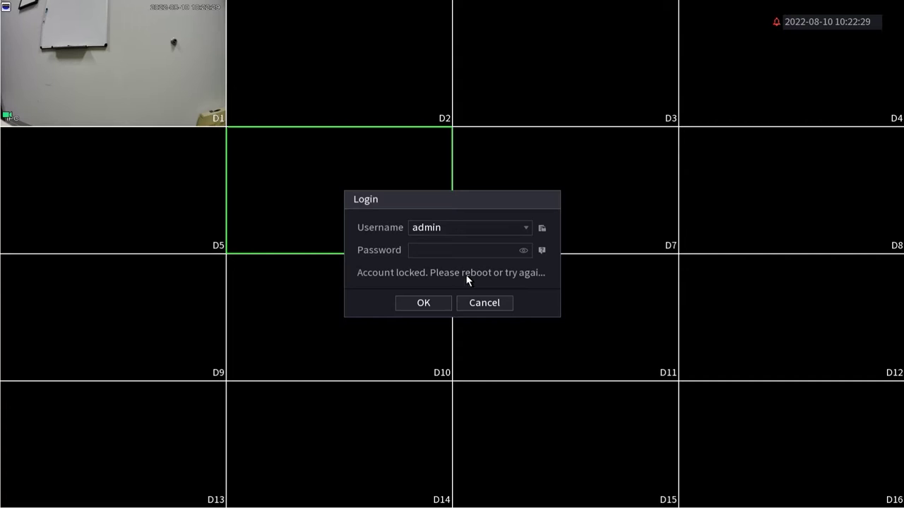
left_click(436, 248)
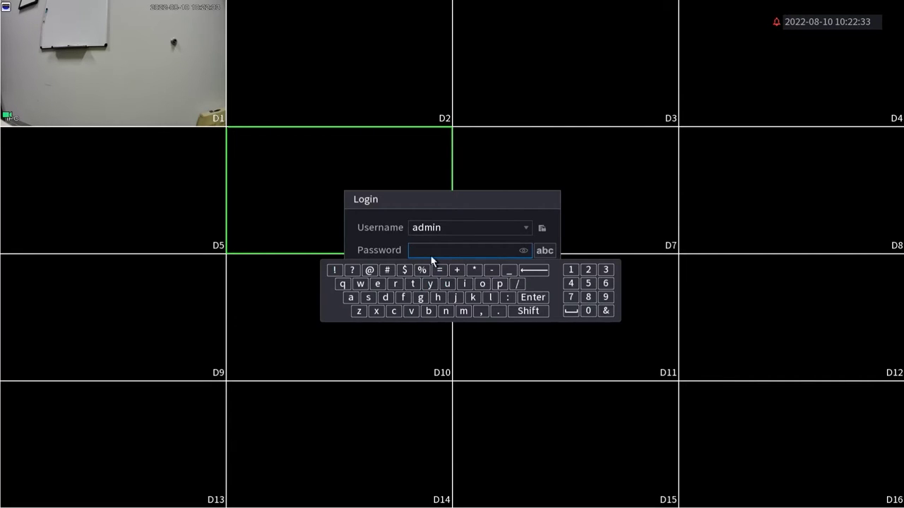
left_click(489, 213)
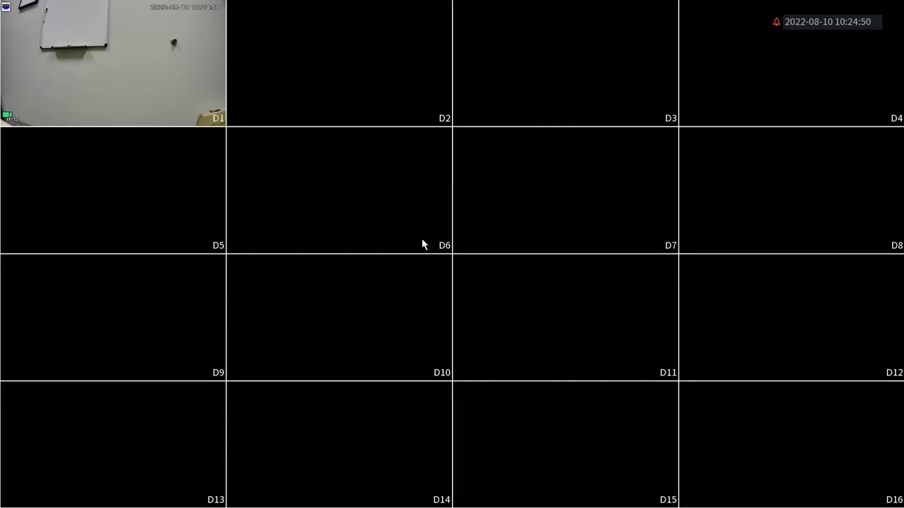
Step: Open the main menu's login dialog from the live view and start the forgotten-password reset for admin
right_click(409, 191)
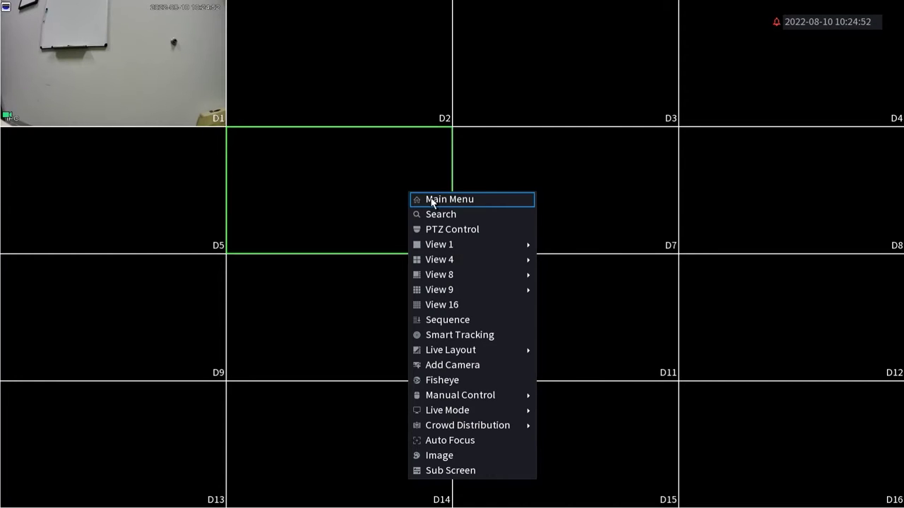
left_click(430, 201)
left_click(433, 247)
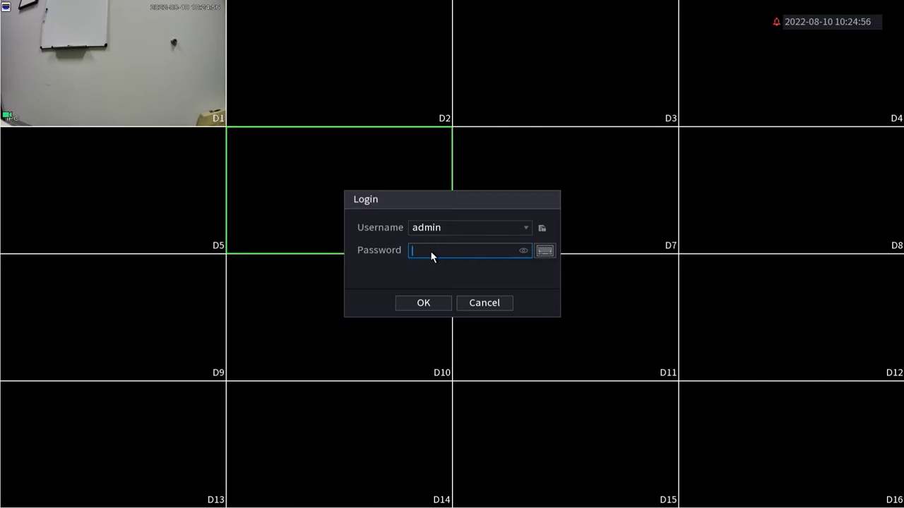
left_click(448, 281)
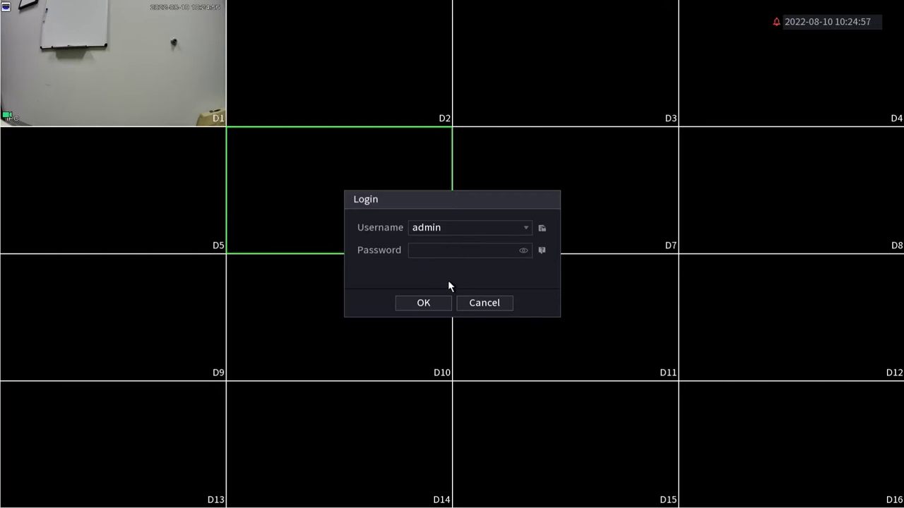
left_click(542, 250)
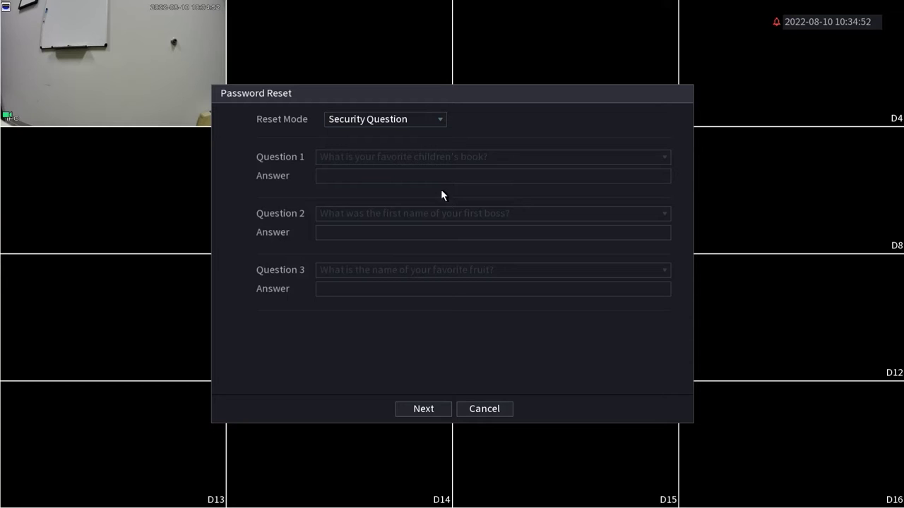
Step: Enter the answers to all three security questions and continue to the new password form
left_click(427, 235)
left_click(426, 291)
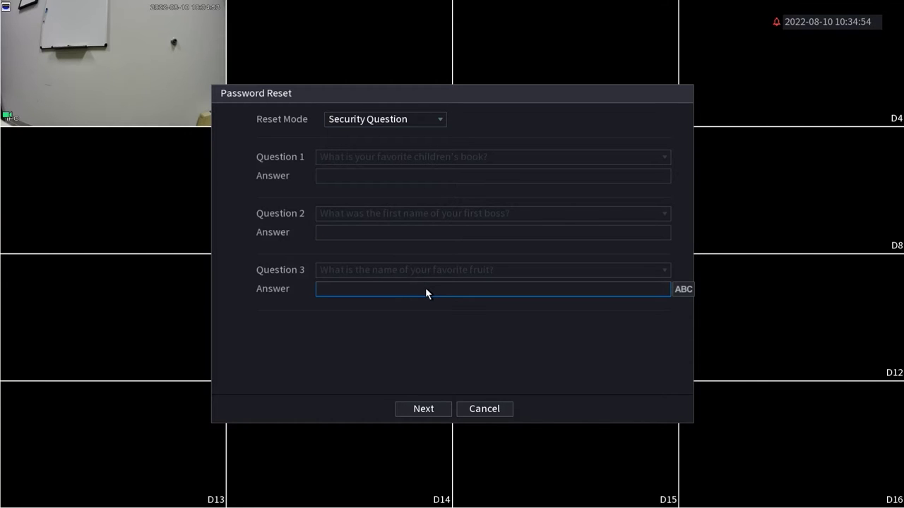
left_click(403, 177)
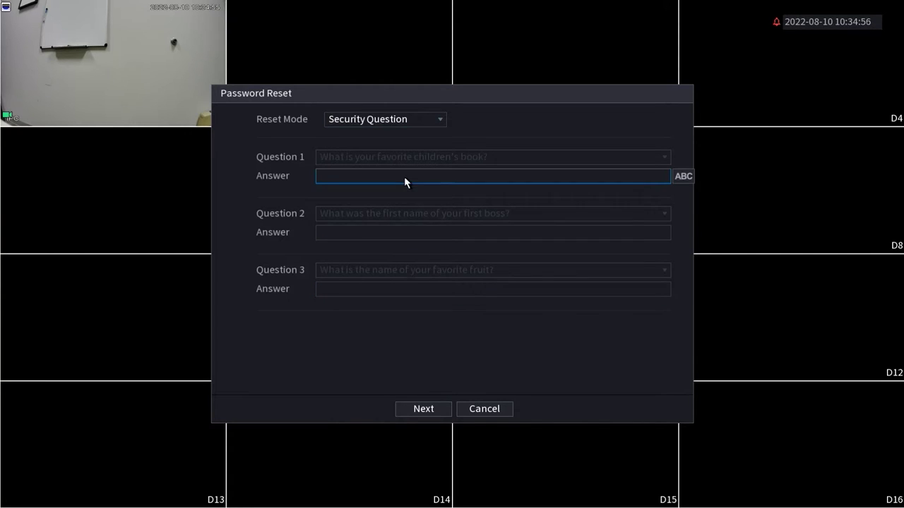
left_click(404, 176)
left_click(593, 196)
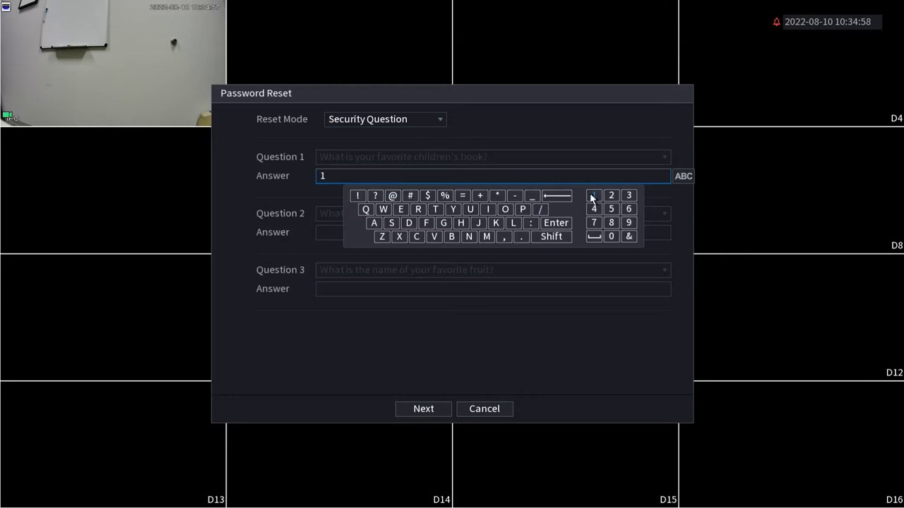
left_click(329, 235)
left_click(611, 252)
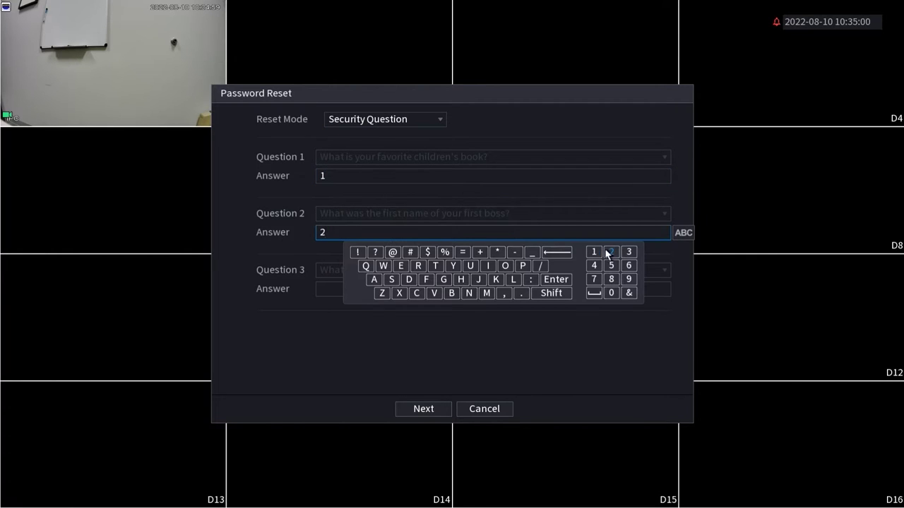
left_click(329, 291)
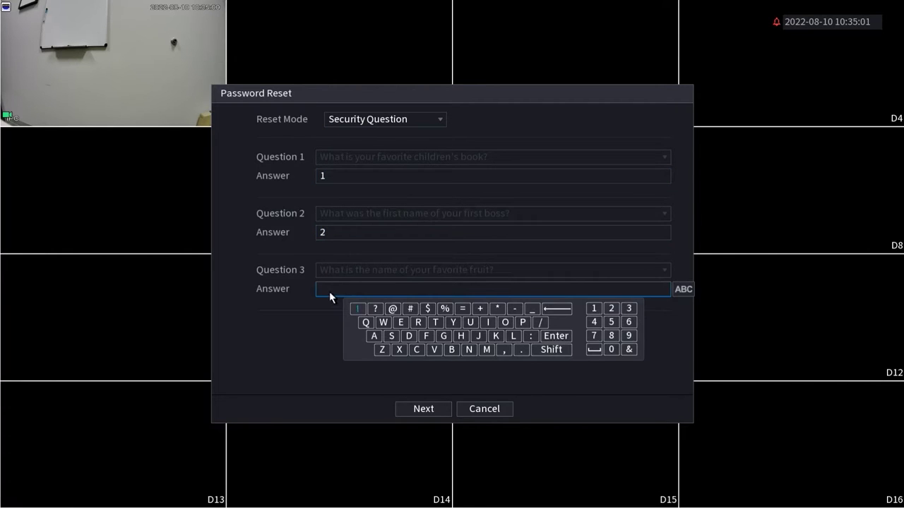
left_click(627, 308)
left_click(280, 342)
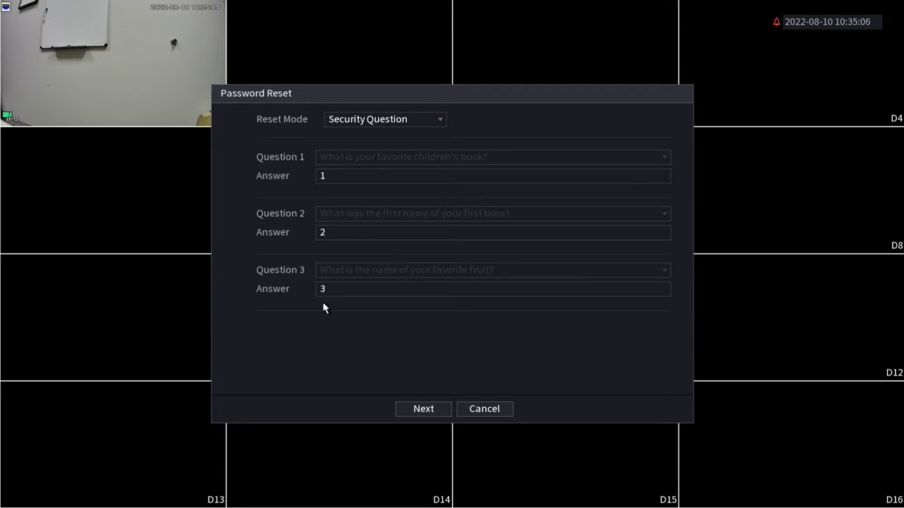
left_click(430, 410)
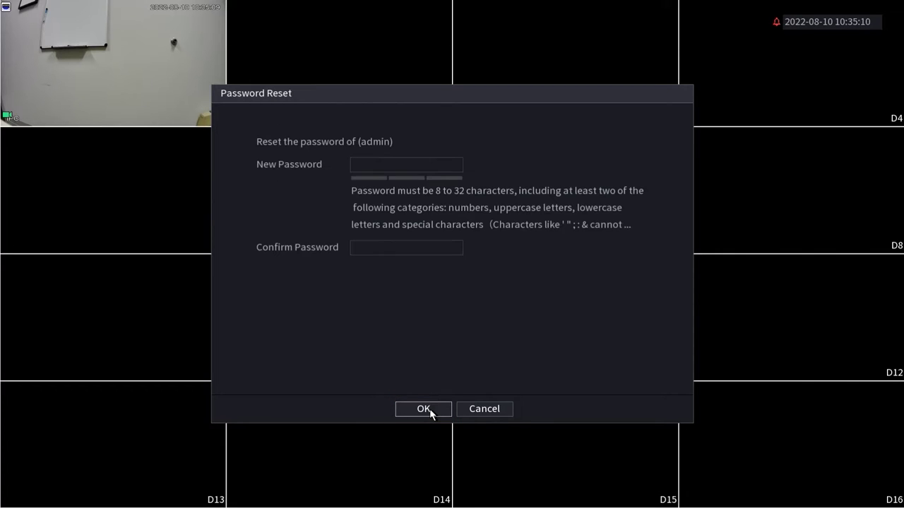
Step: Enter and confirm a new password for admin, and accept syncing it to the remote device
left_click(422, 165)
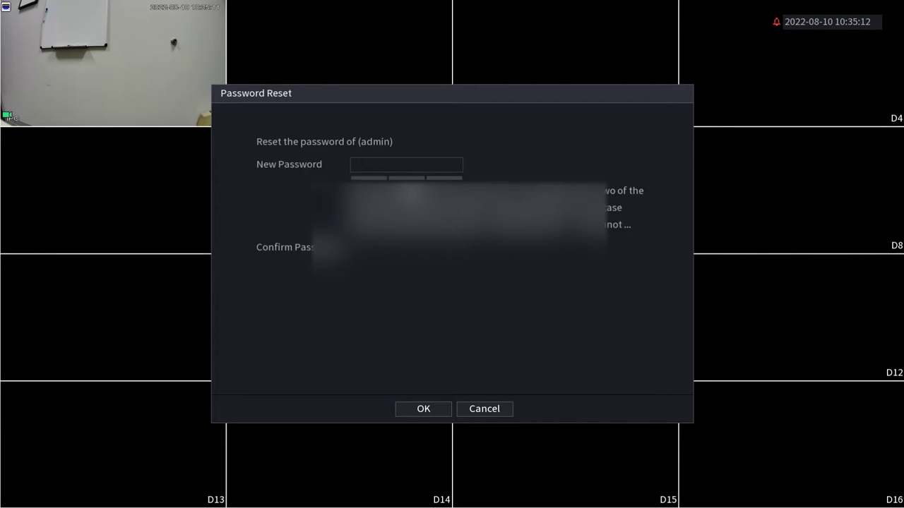
left_click(389, 165)
left_click(470, 225)
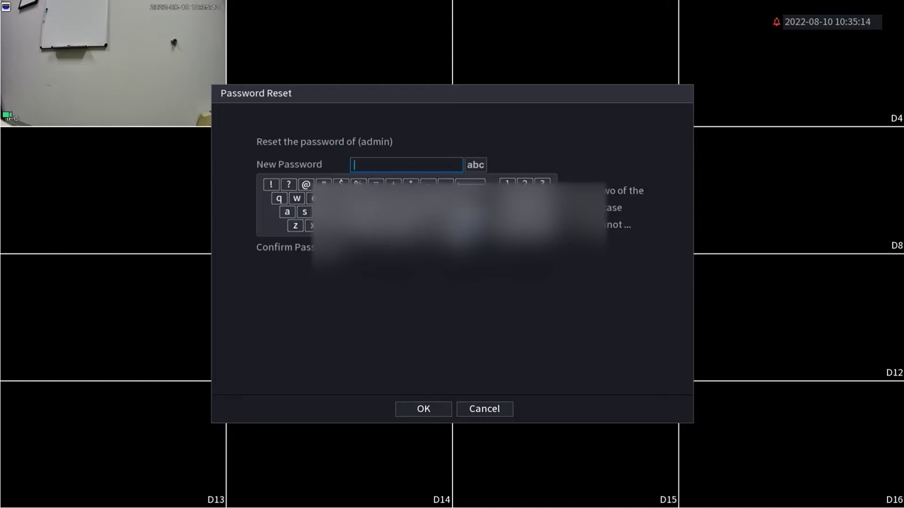
left_click(288, 213)
left_click(322, 212)
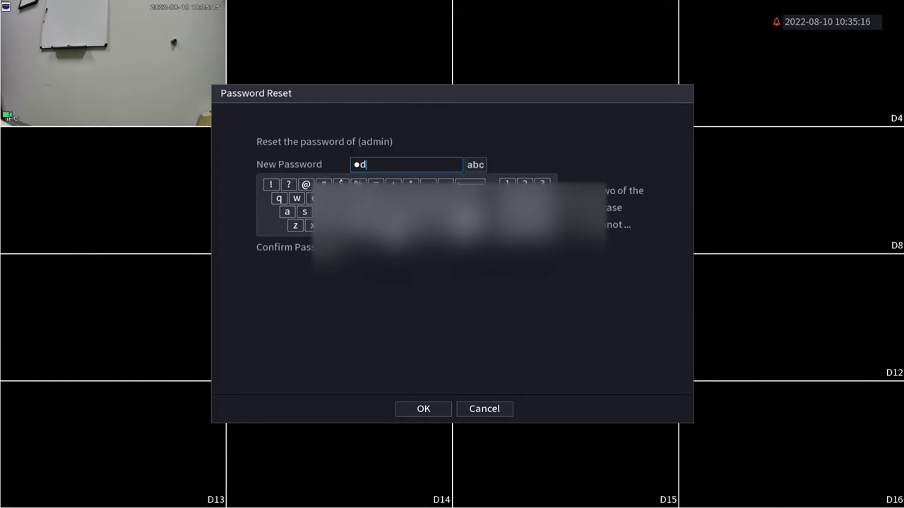
left_click(380, 225)
left_click(380, 226)
left_click(380, 226)
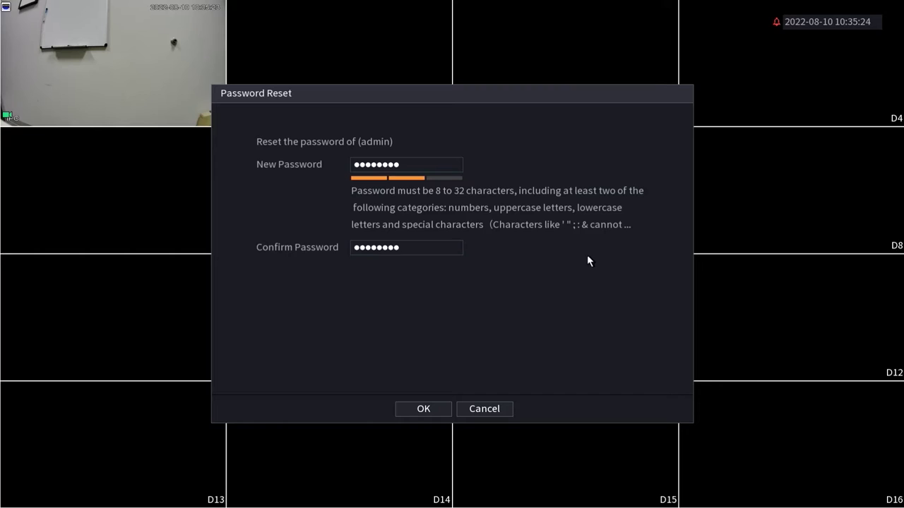
left_click(426, 408)
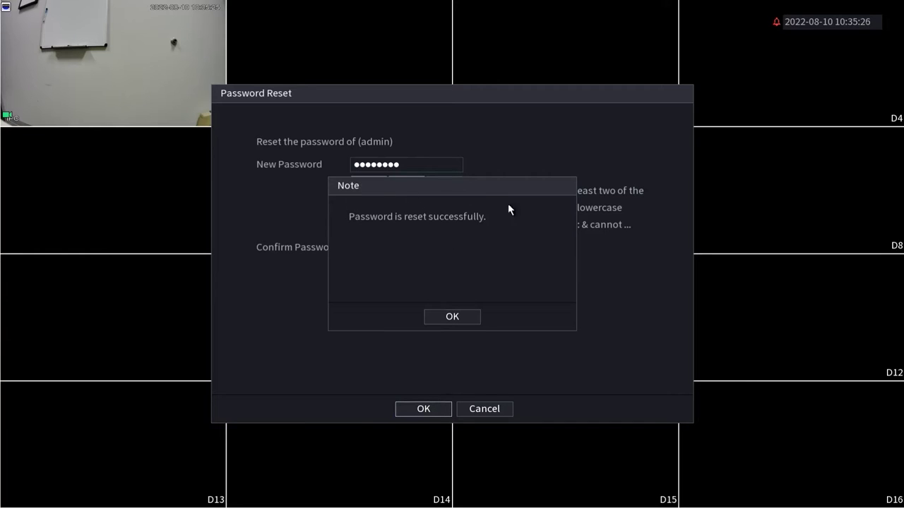
left_click(465, 316)
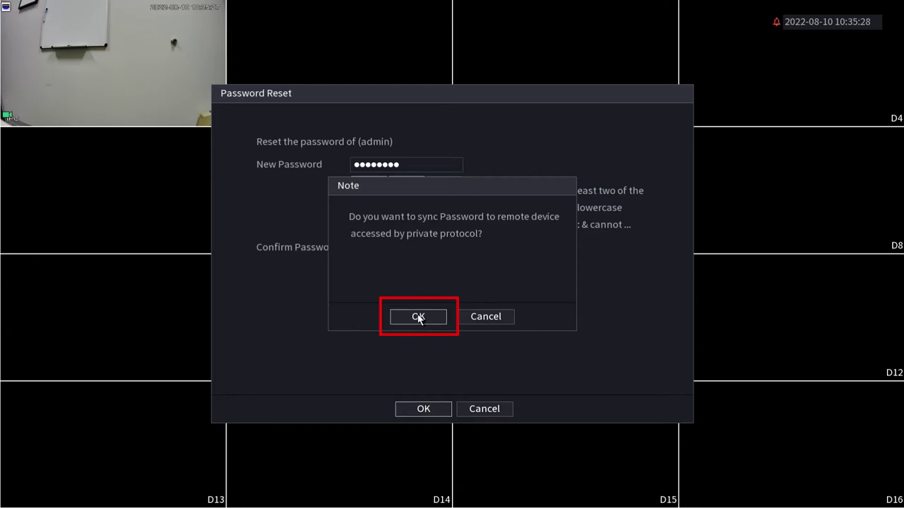
left_click(418, 317)
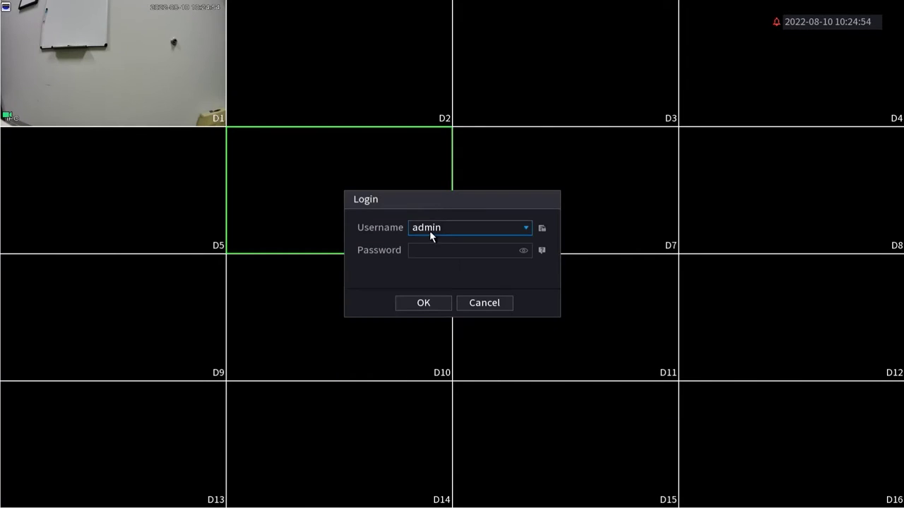
Step: Start the forgotten-password reset for admin from the login dialog, using Email as the reset mode
left_click(434, 251)
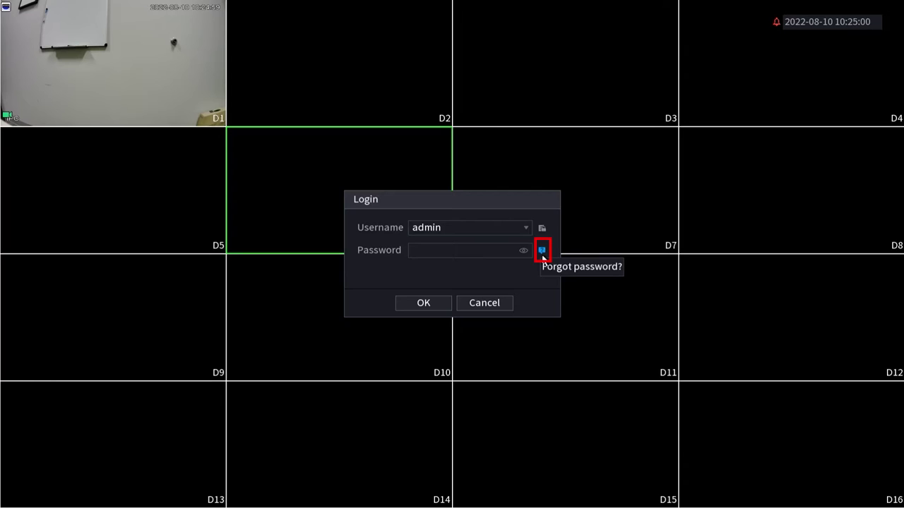
left_click(541, 251)
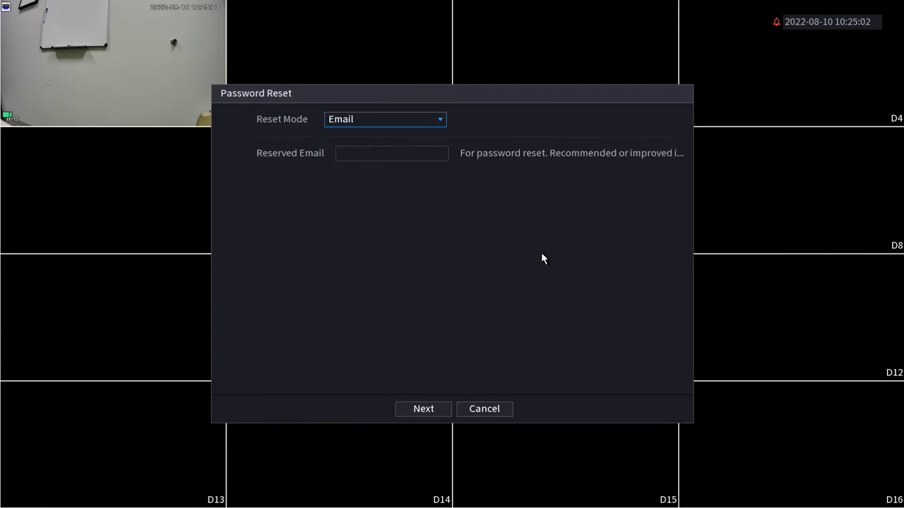
left_click(446, 154)
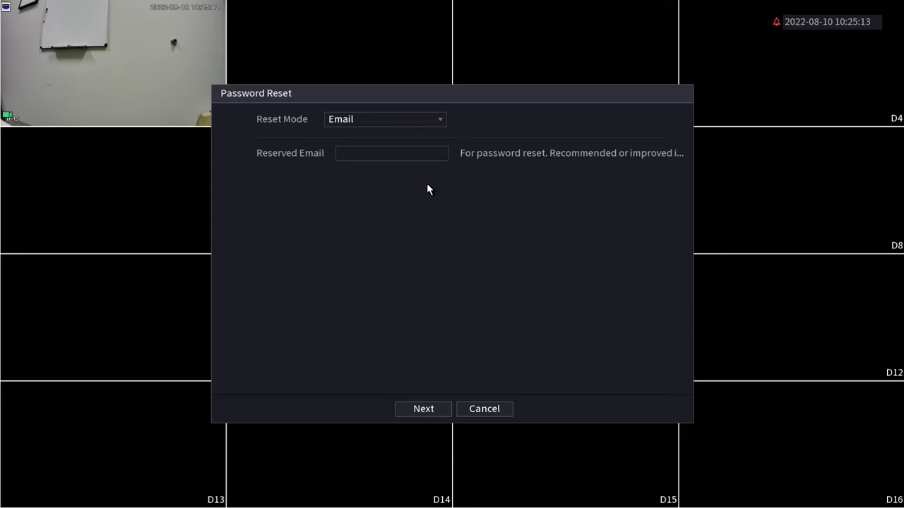
Step: Fill in the support e-mail address as the reserved email for the password reset
left_click(390, 155)
left_click(450, 214)
left_click(290, 200)
left_click(369, 187)
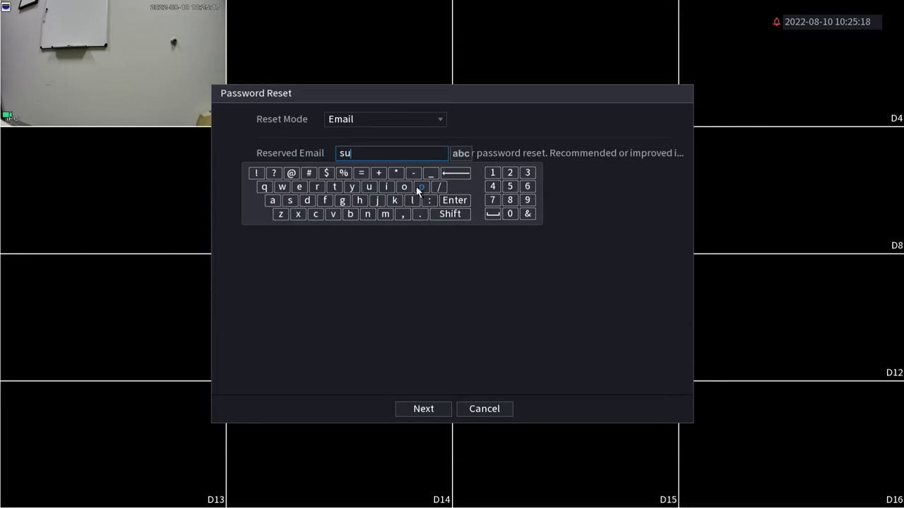
left_click(416, 186)
left_click(420, 186)
left_click(404, 187)
left_click(317, 187)
left_click(335, 186)
left_click(291, 173)
double_click(315, 214)
left_click(334, 186)
left_click(333, 214)
left_click(290, 200)
left_click(300, 187)
left_click(316, 214)
left_click(369, 187)
left_click(317, 186)
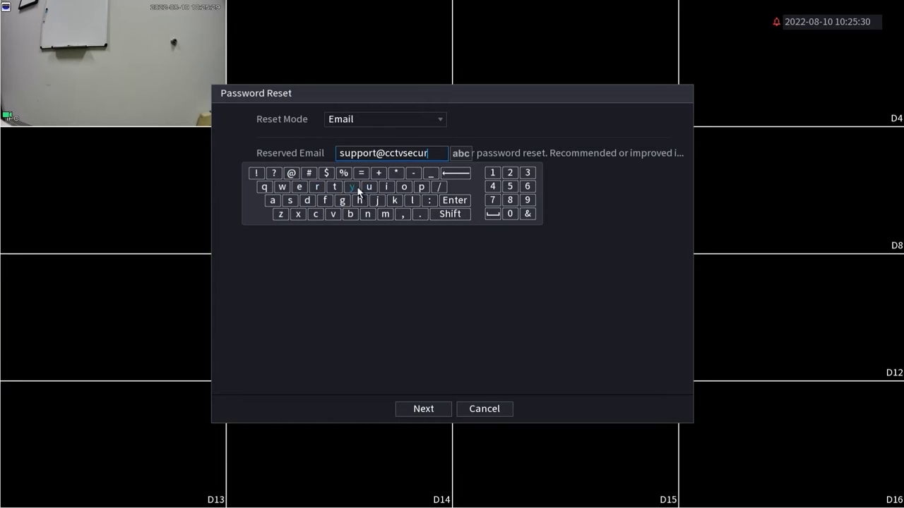
left_click(386, 186)
left_click(334, 187)
left_click(352, 187)
left_click(421, 187)
left_click(317, 186)
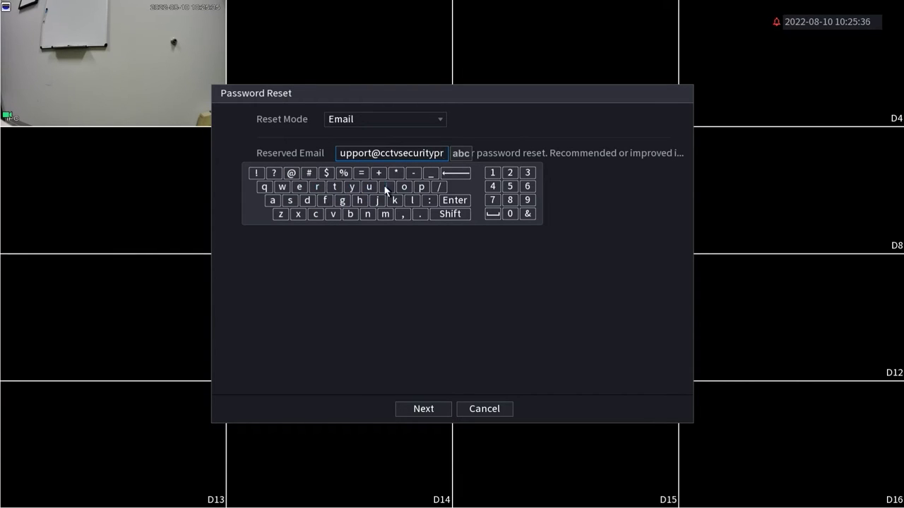
left_click(404, 187)
left_click(290, 200)
left_click(420, 214)
left_click(316, 214)
left_click(404, 186)
left_click(385, 214)
left_click(454, 201)
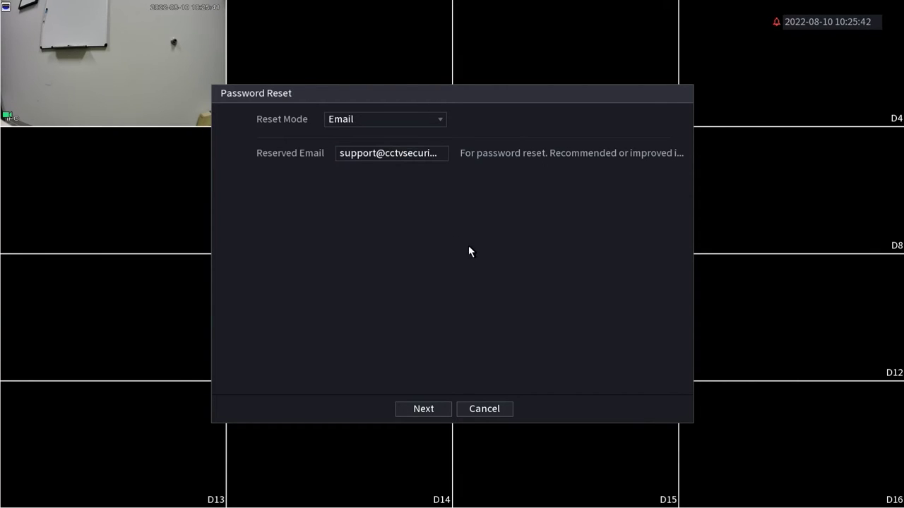
Step: Check the full reserved email address, continue the password reset, and accept the collection of email, MAC address and device SN
left_click(408, 153)
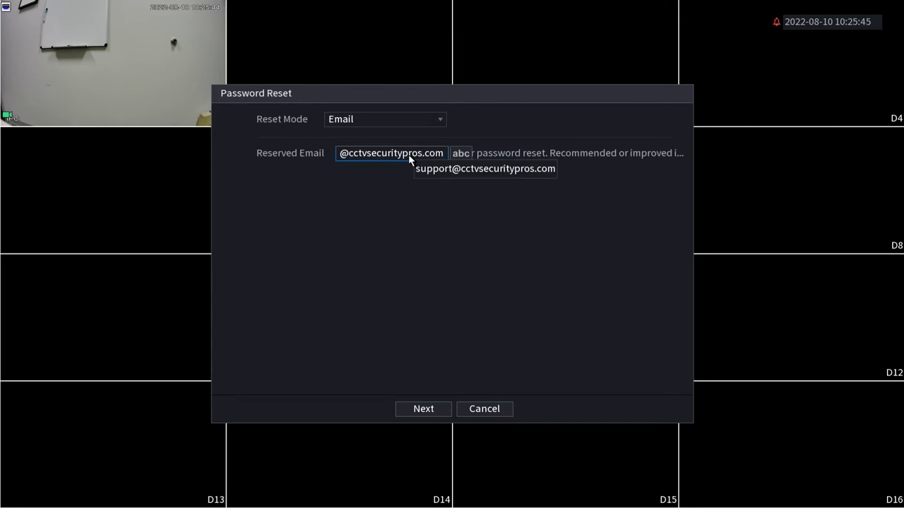
left_click(437, 409)
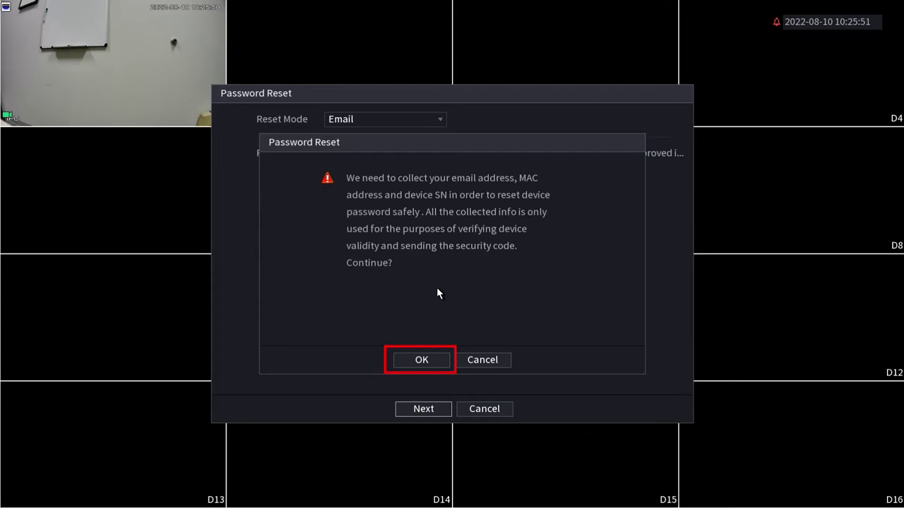
left_click(422, 360)
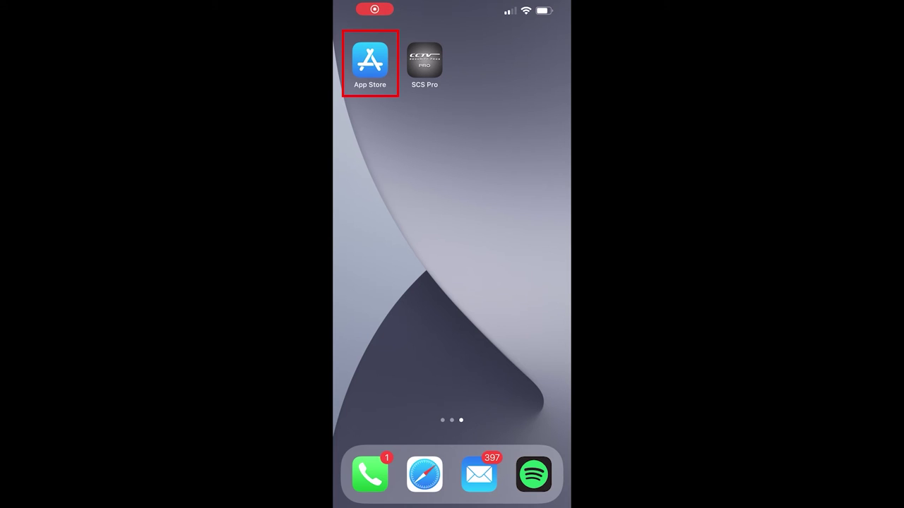
Step: Switch to the App Store on the phone and search for "qr reader"
left_click(370, 60)
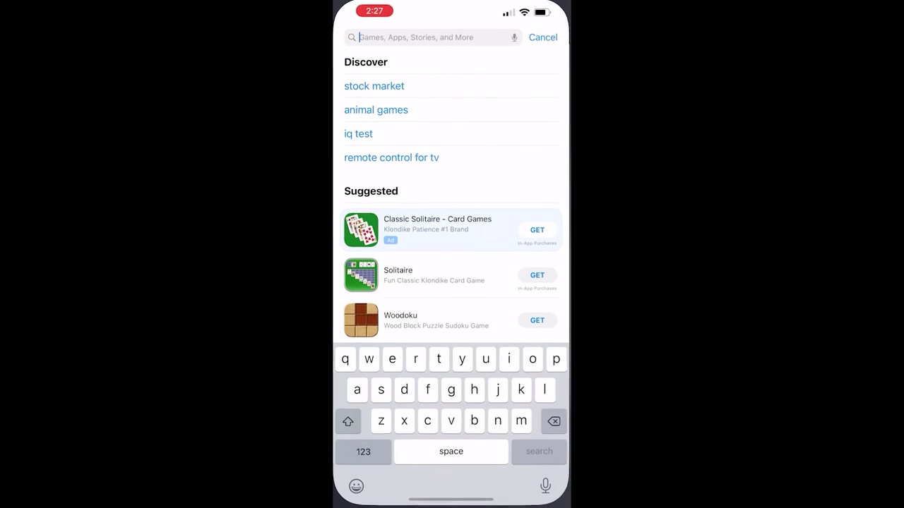
type("q")
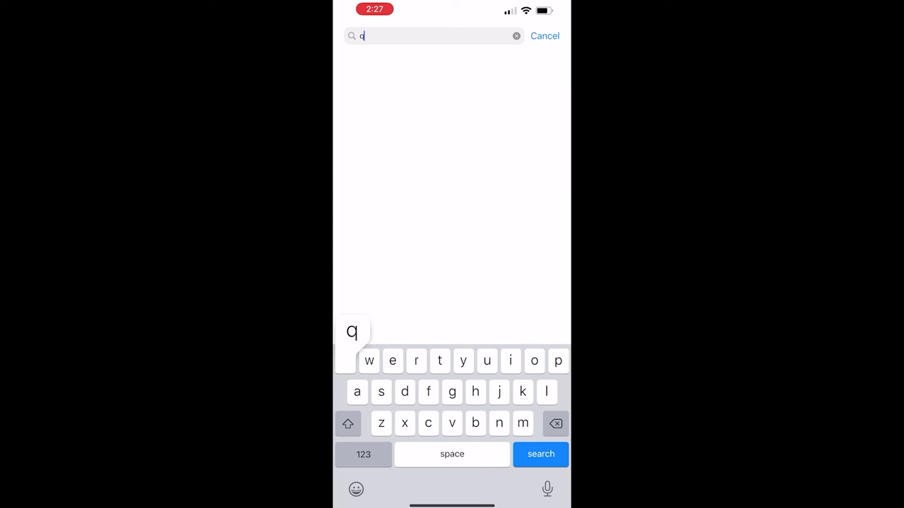
type("r r")
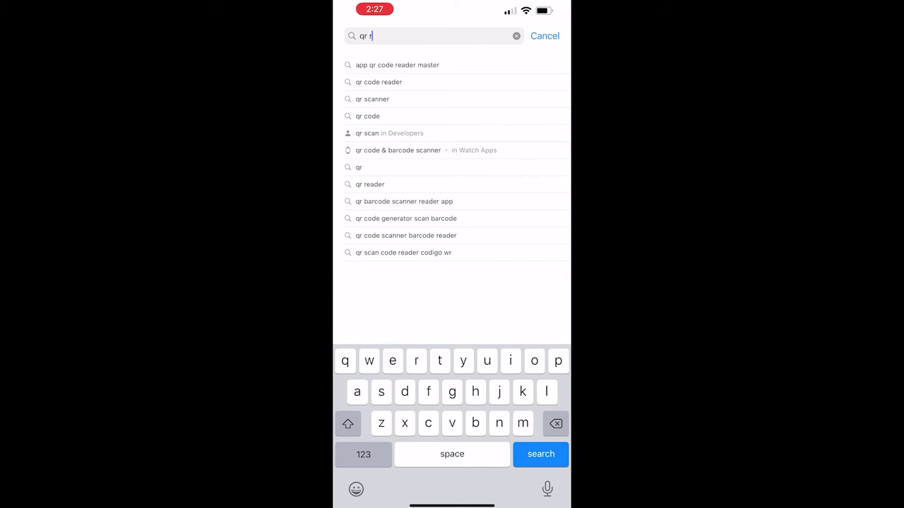
type("eader")
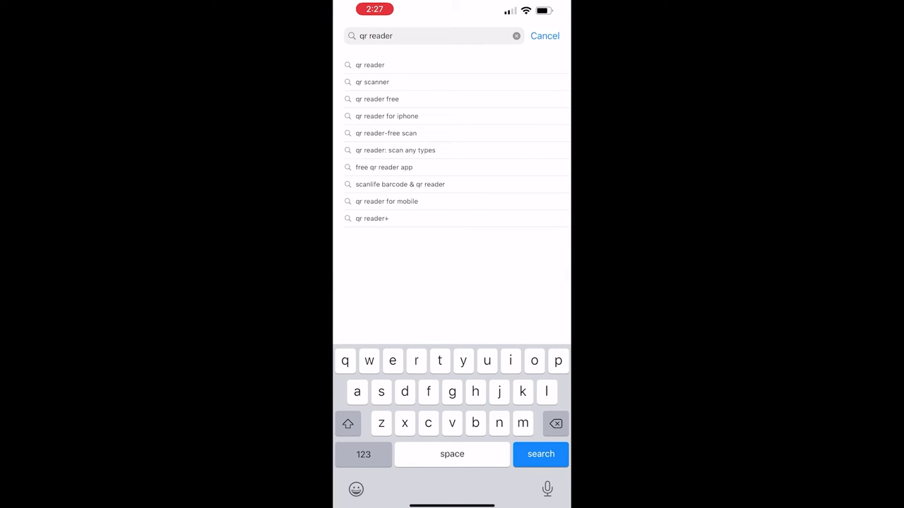
key("Return")
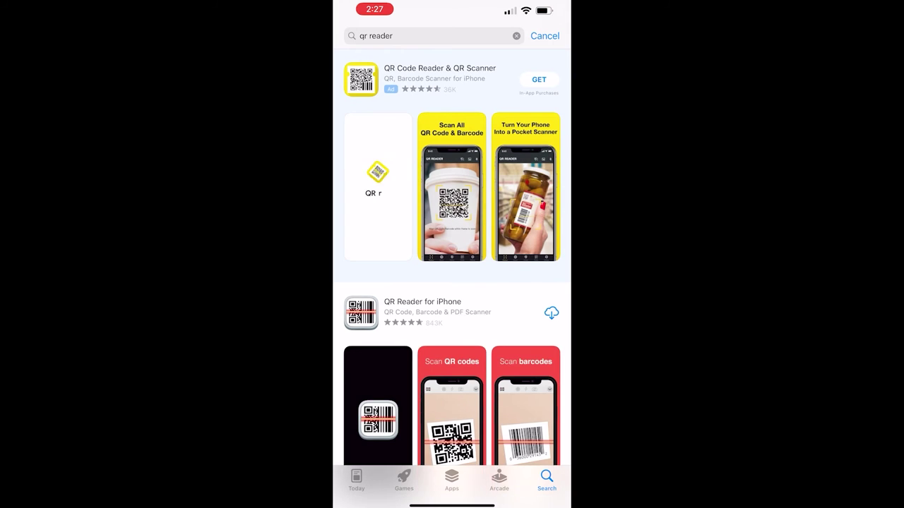
Step: Download QR Reader for iPhone from the search results and open it
scroll(451, 254, "down", 2)
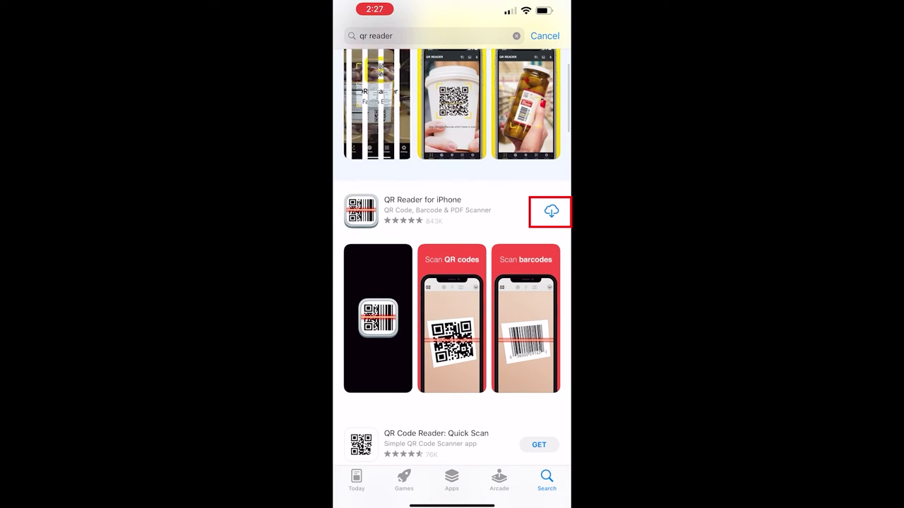
left_click(551, 211)
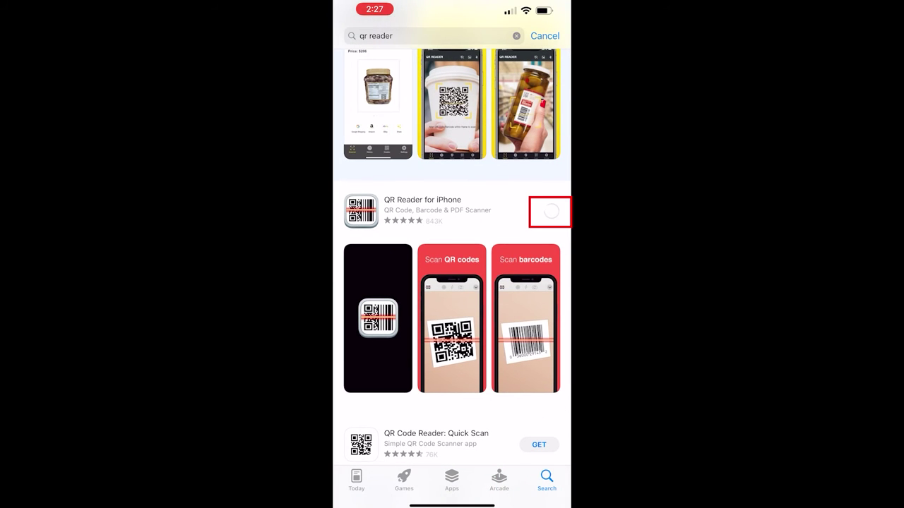
scroll(452, 254, "down", 1)
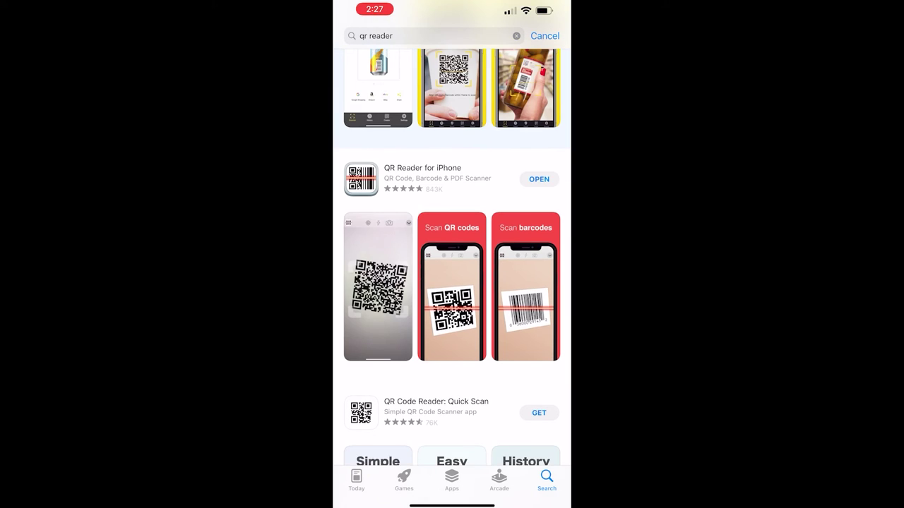
left_click(539, 178)
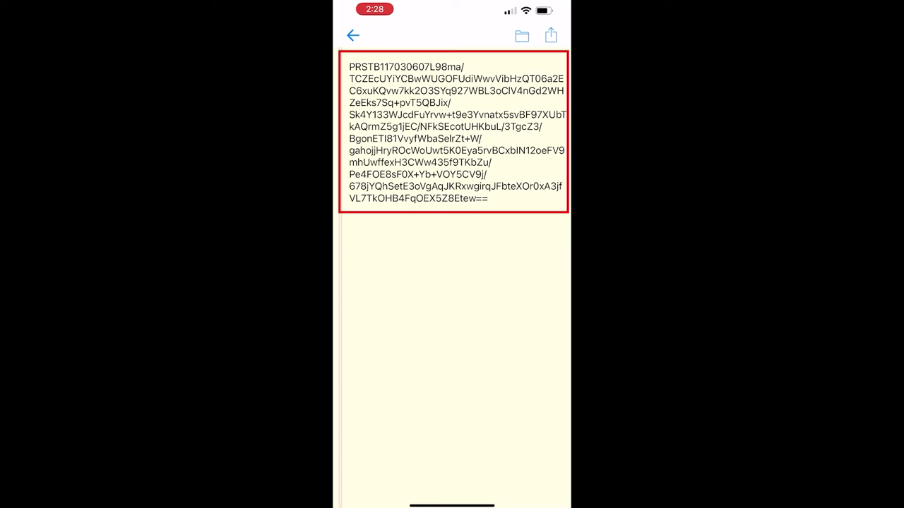
Step: Copy the entire encryption string from the scanned QR code and send it in an email to the password-reset support address
double_click(420, 186)
left_click_drag(349, 177, 349, 61)
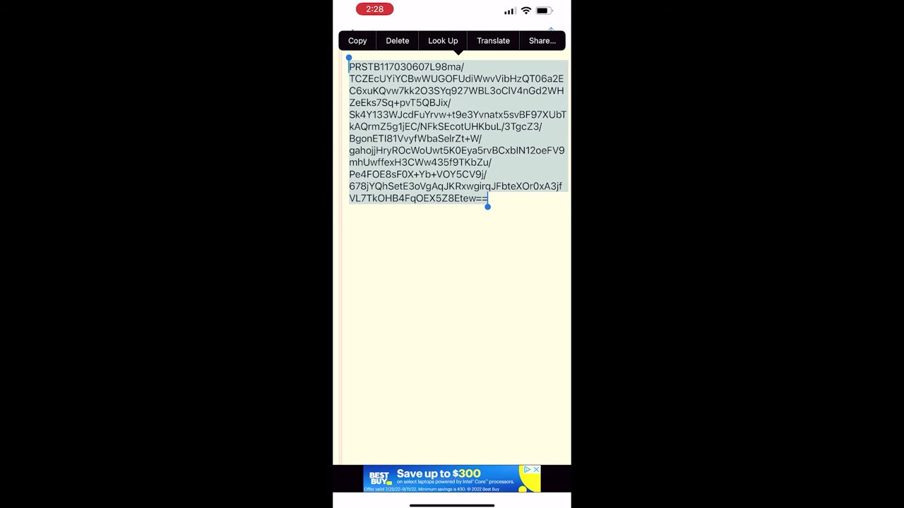
left_click(357, 40)
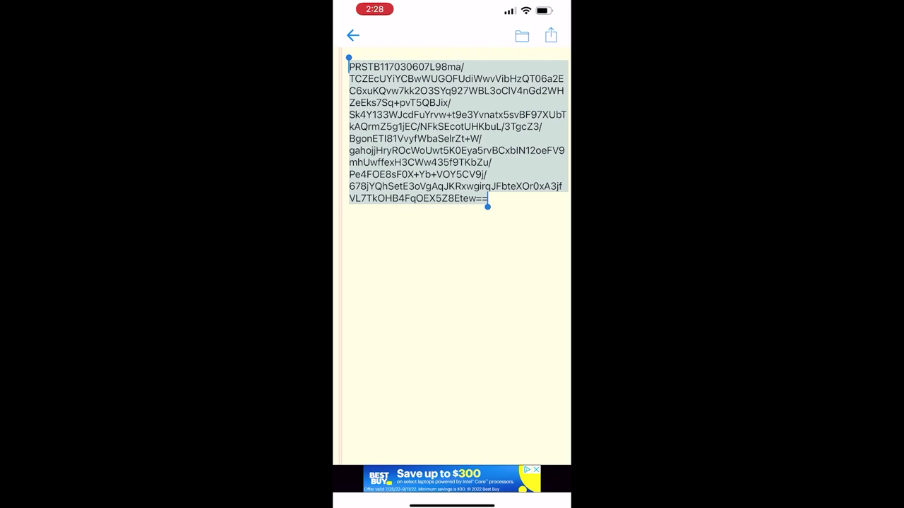
left_click(550, 35)
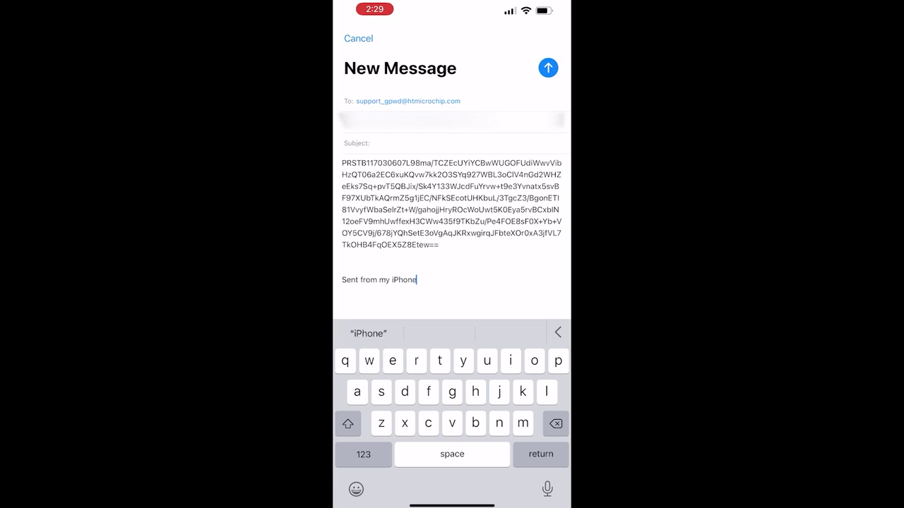
left_click(547, 68)
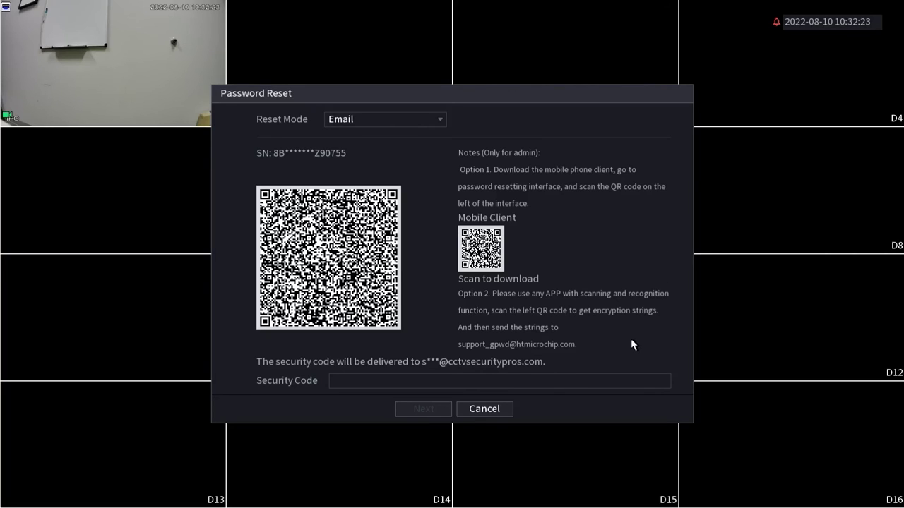
Step: Enter the security code received by email in the Security Code field of the password reset
left_click(494, 380)
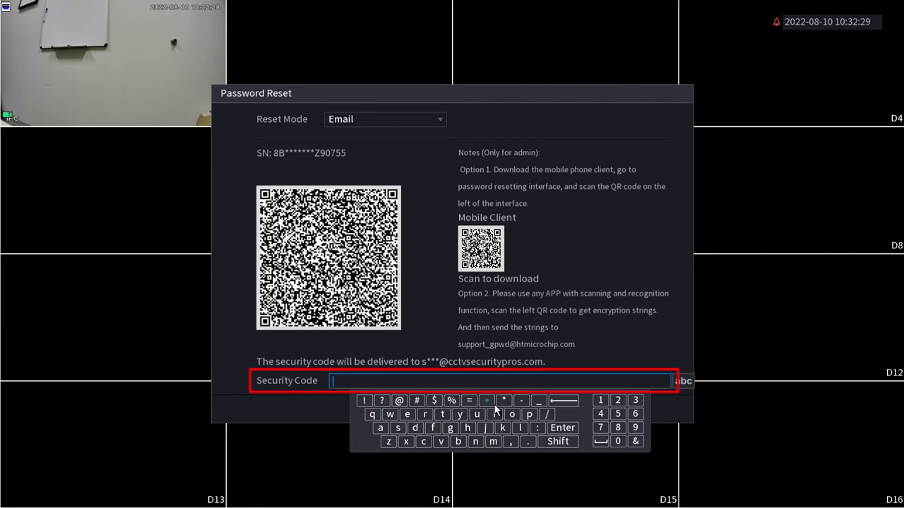
left_click(382, 429)
left_click(619, 426)
left_click(618, 426)
left_click(634, 414)
left_click(380, 428)
left_click(602, 415)
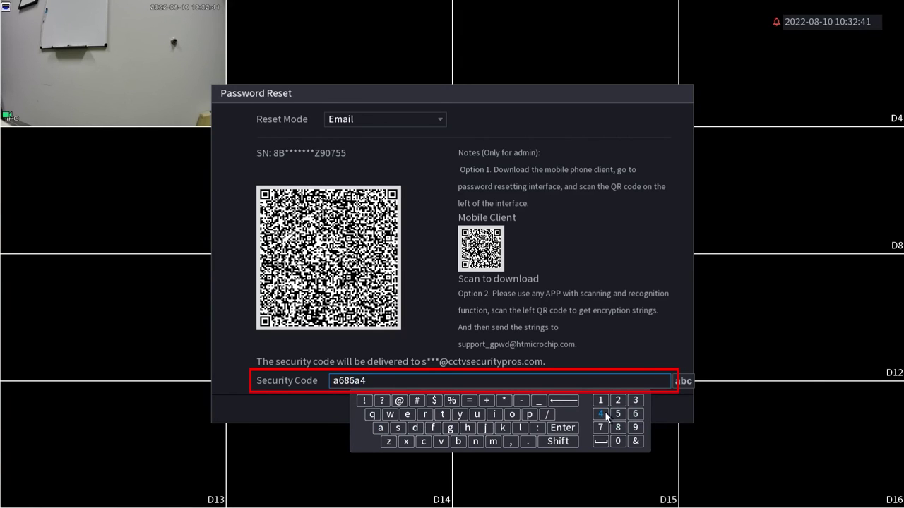
left_click(429, 440)
left_click(457, 440)
left_click(564, 427)
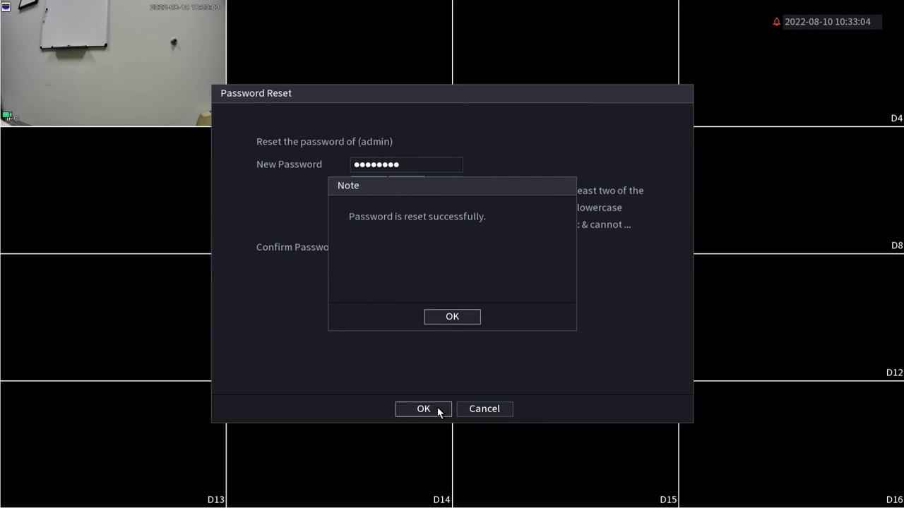
Step: Sync the reset password to the remote device, close the sync report, and log in as admin with the new password
left_click(470, 318)
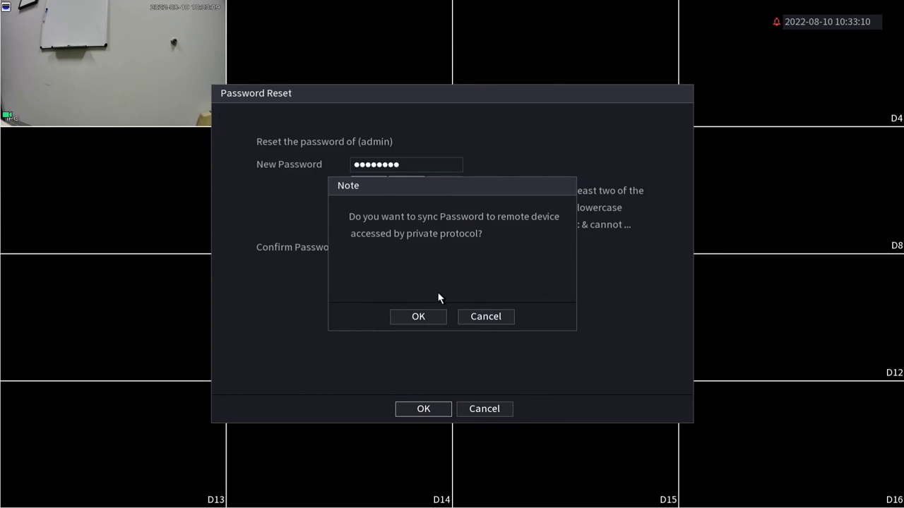
left_click(423, 316)
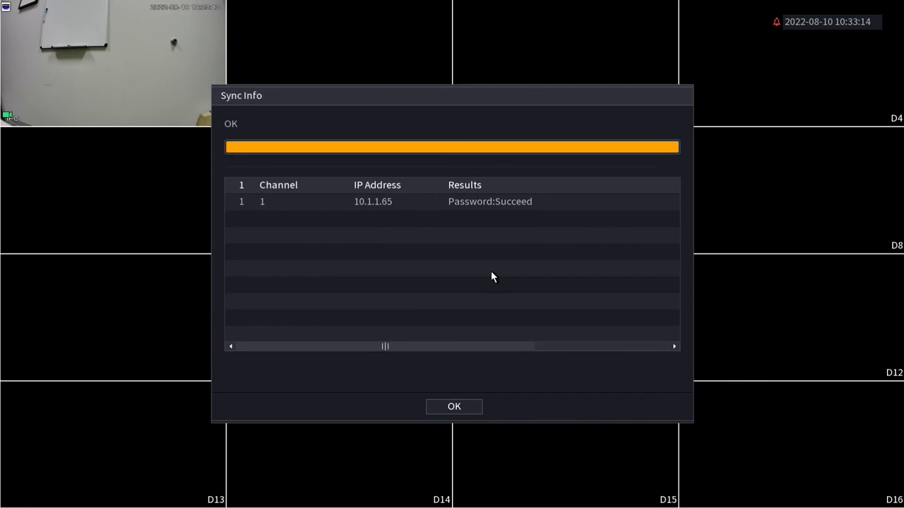
left_click(454, 407)
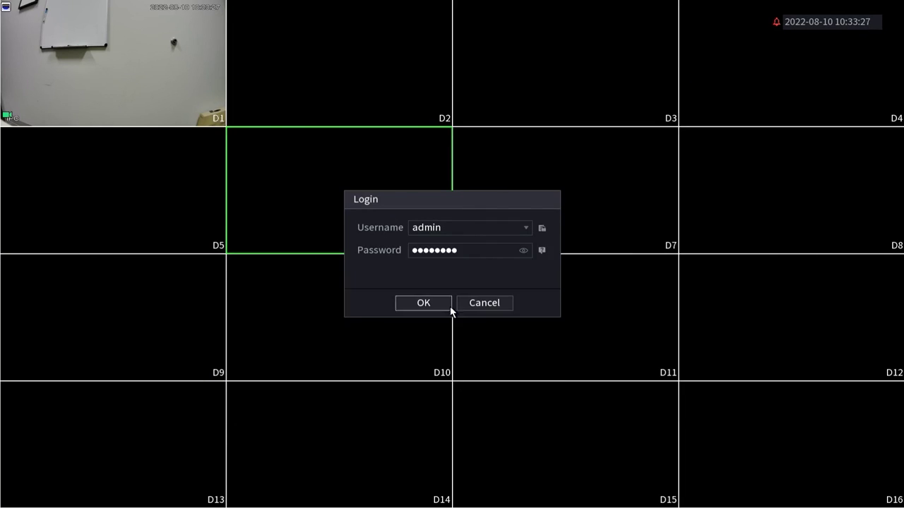
left_click(439, 305)
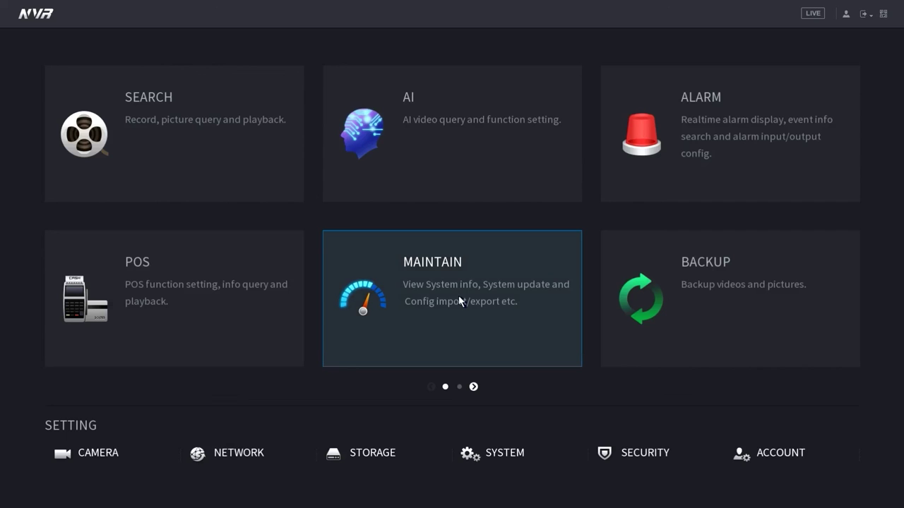